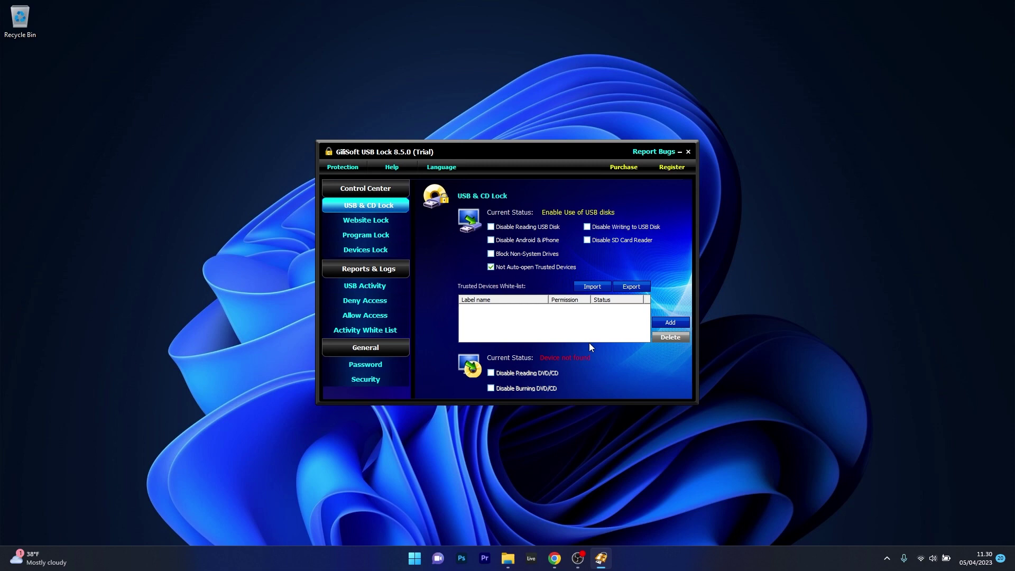
Try adding a trusted USB disk, entering the password to open the main window
{"action": "left_click", "coordinate": [677, 322]}
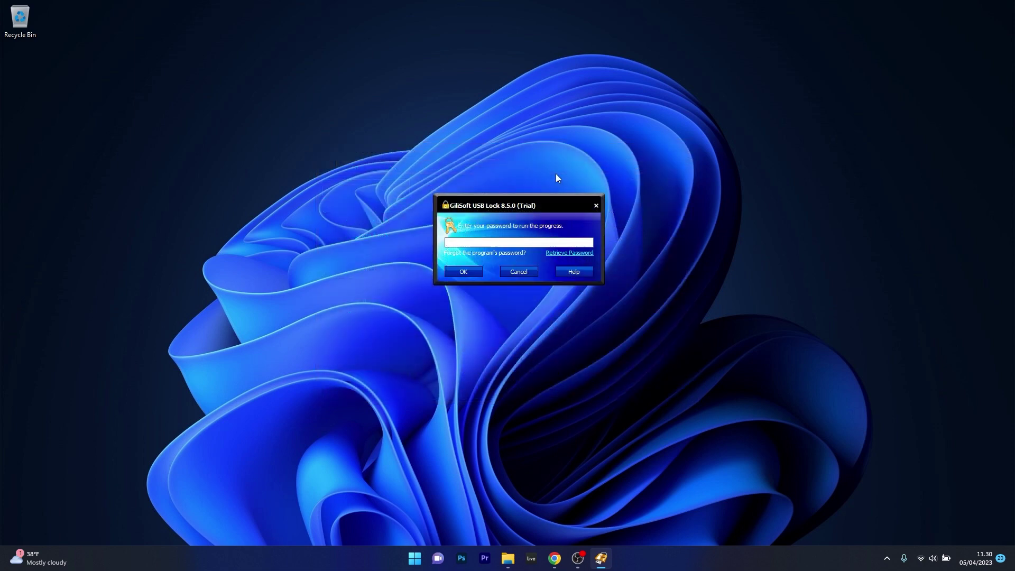
{"action": "type", "text": "********"}
{"action": "type", "text": "**"}
{"action": "left_click", "coordinate": [470, 269]}
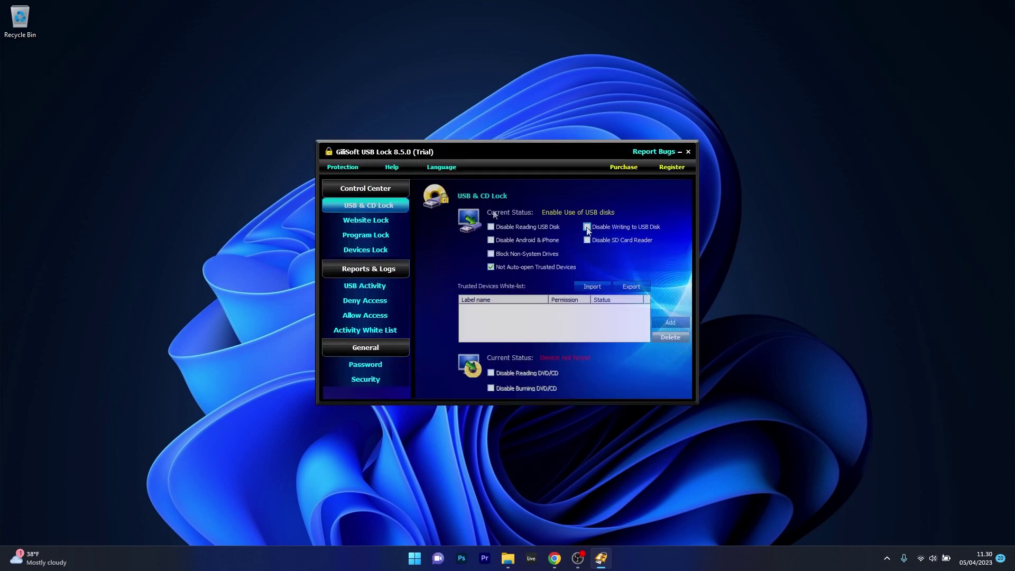
Type 'oog' in Website Lock, clear Disable Android & iPhone, and dismiss the insert-USB-disk warning
{"action": "left_click", "coordinate": [491, 267]}
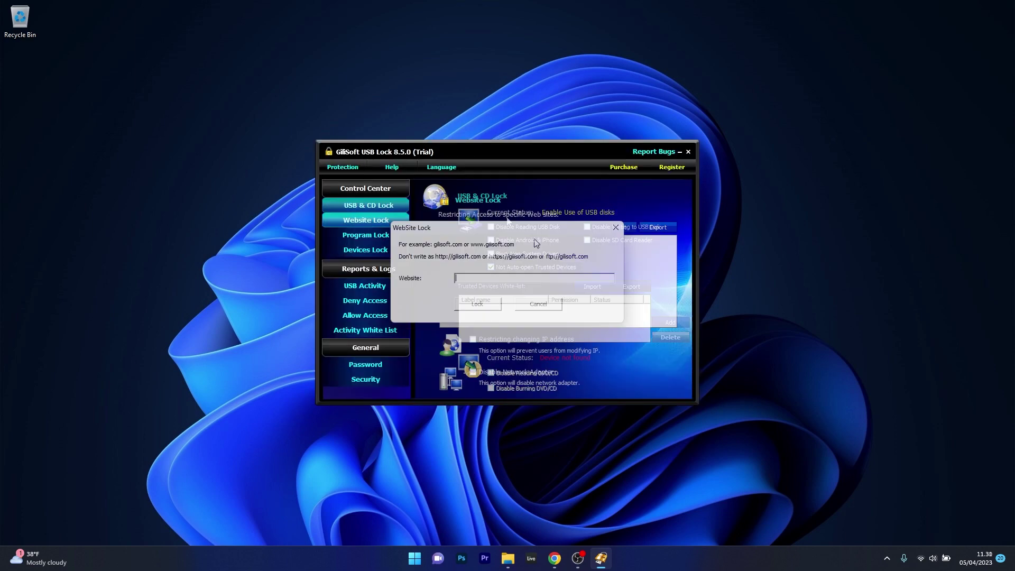
{"action": "type", "text": "oog"}
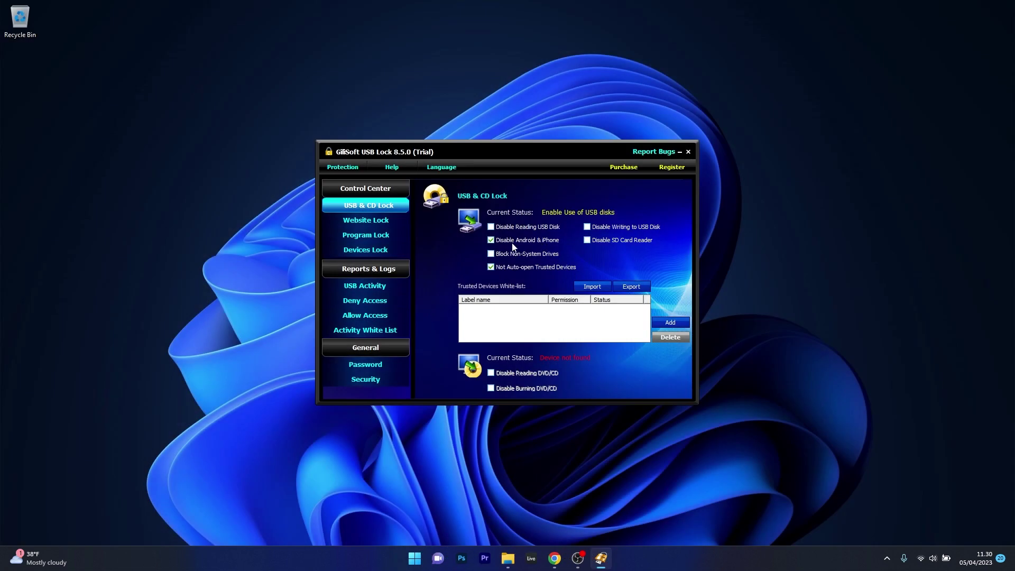
{"action": "left_click", "coordinate": [490, 240]}
{"action": "left_click", "coordinate": [670, 322]}
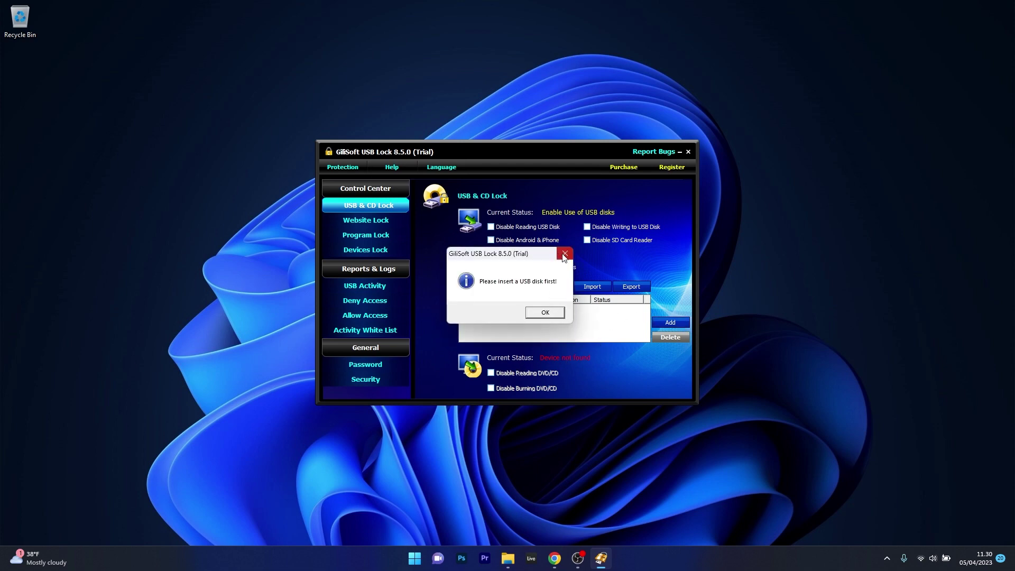
{"action": "left_click", "coordinate": [564, 256]}
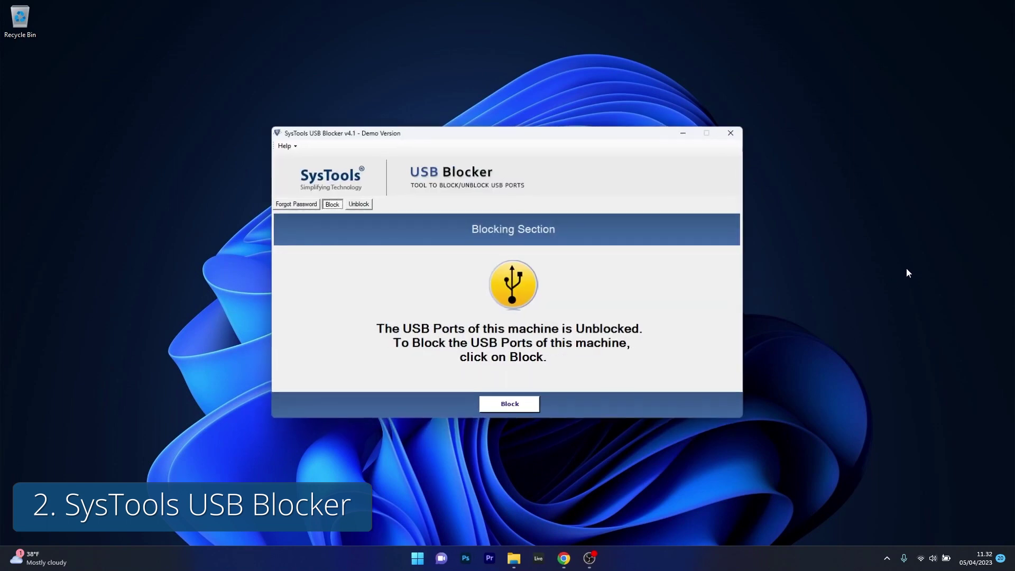
Drag the SysTools USB Blocker window slightly up and to the right
{"action": "left_click_drag", "start_coordinate": [559, 137], "coordinate": [574, 108]}
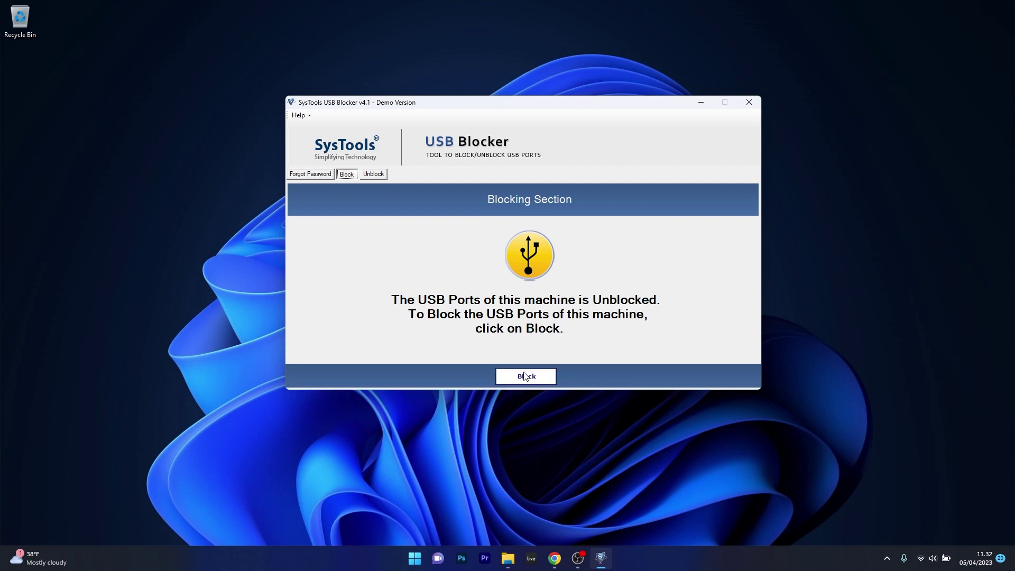
{"action": "left_click", "coordinate": [524, 376]}
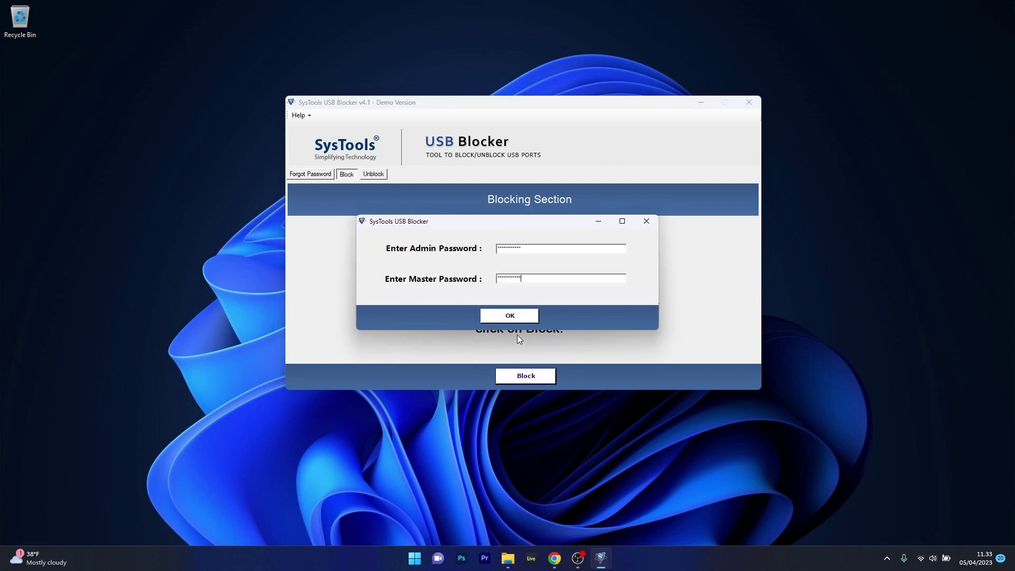
{"action": "left_click", "coordinate": [517, 315]}
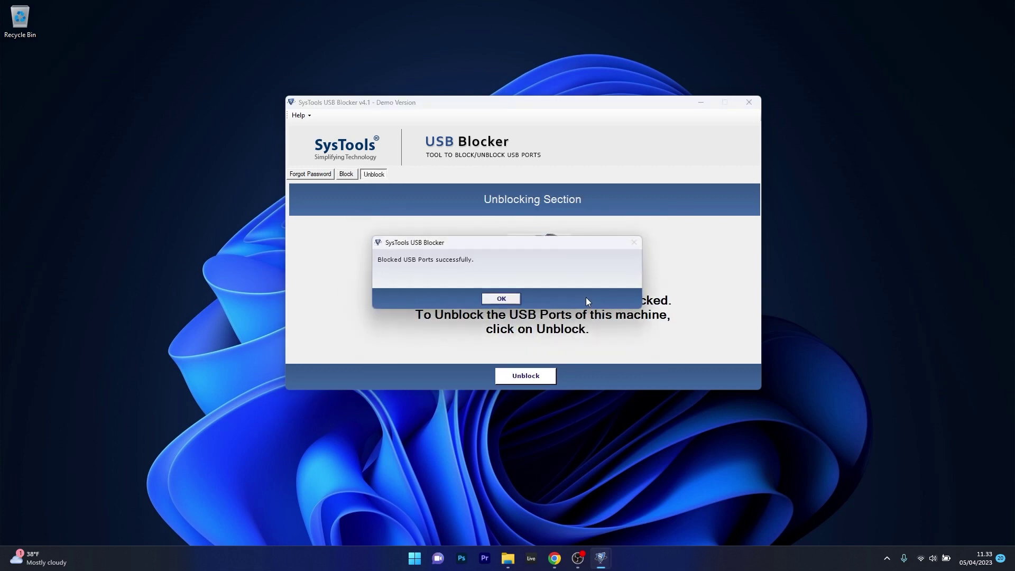
{"action": "left_click", "coordinate": [498, 300]}
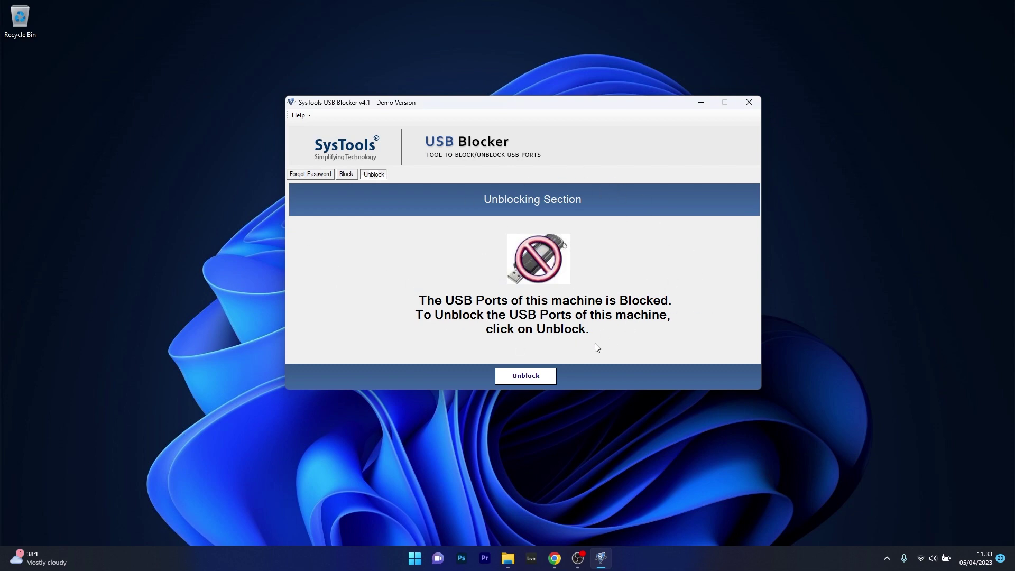
{"action": "left_click", "coordinate": [532, 377]}
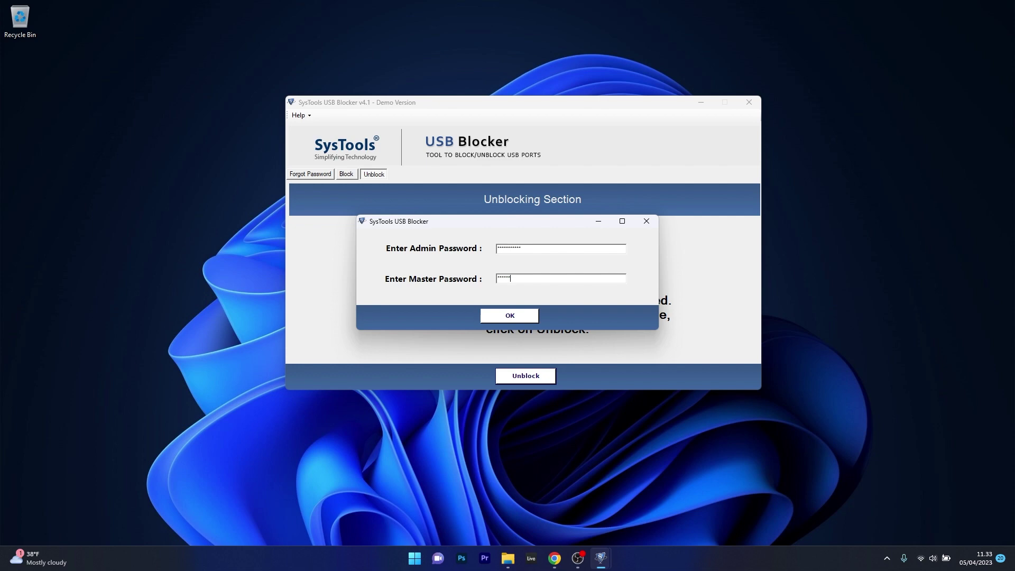
{"action": "left_click", "coordinate": [533, 314]}
{"action": "left_click", "coordinate": [502, 299]}
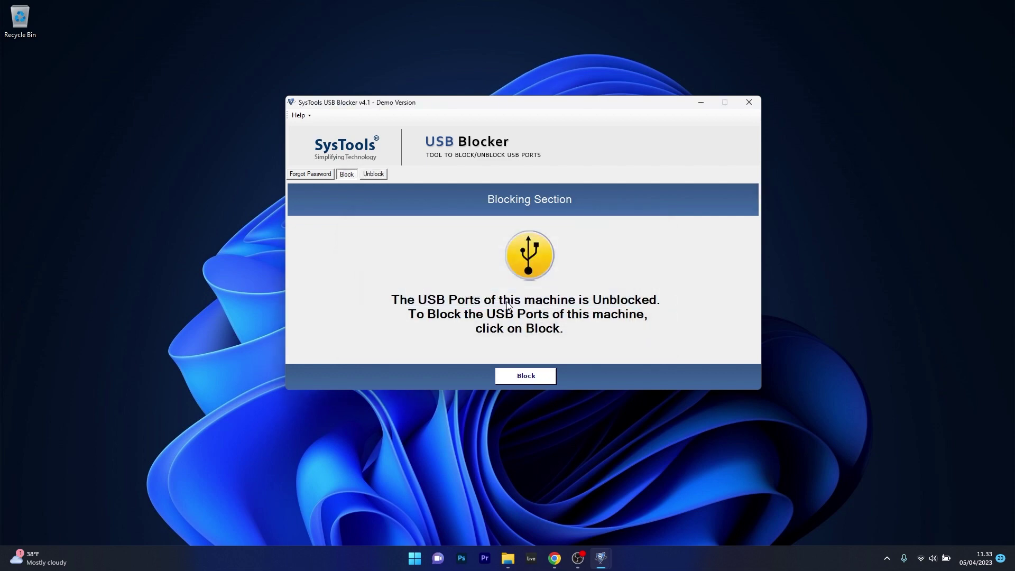
{"action": "left_click", "coordinate": [300, 115]}
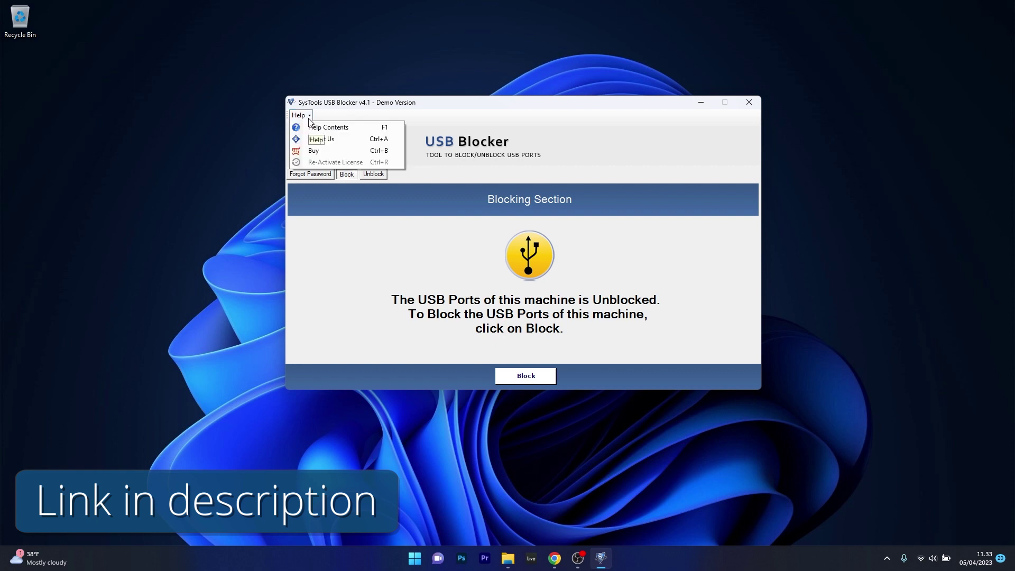
{"action": "left_click", "coordinate": [386, 257]}
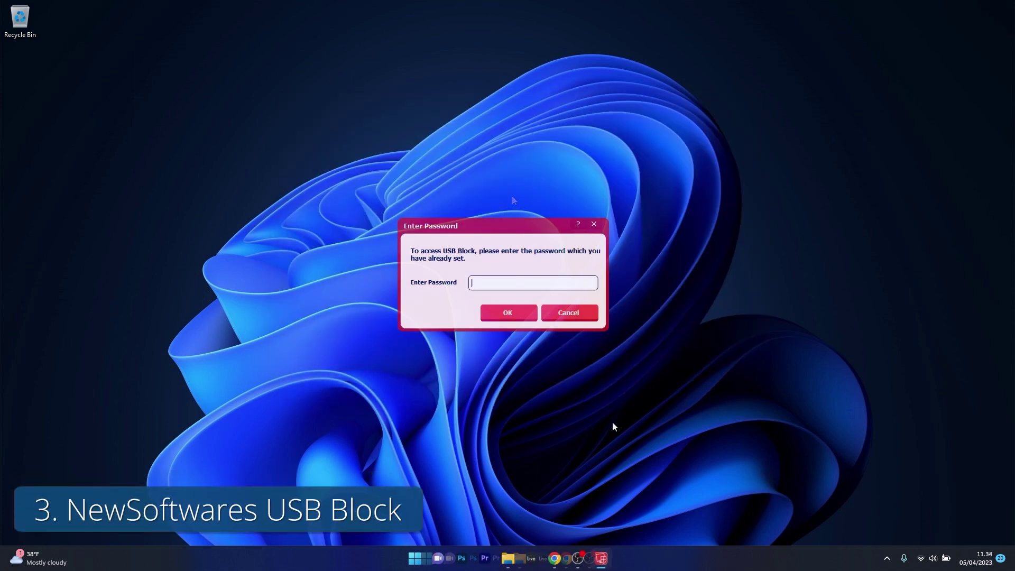
Enter the password to open USB Block and move its window up and right
{"action": "type", "text": "123"}
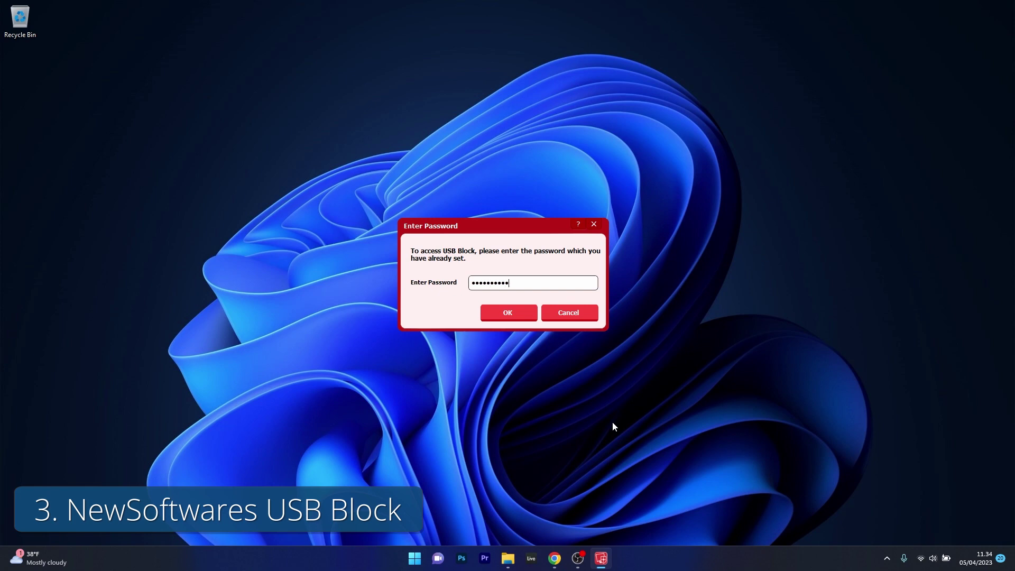
{"action": "left_click_drag", "start_coordinate": [512, 223], "coordinate": [528, 177]}
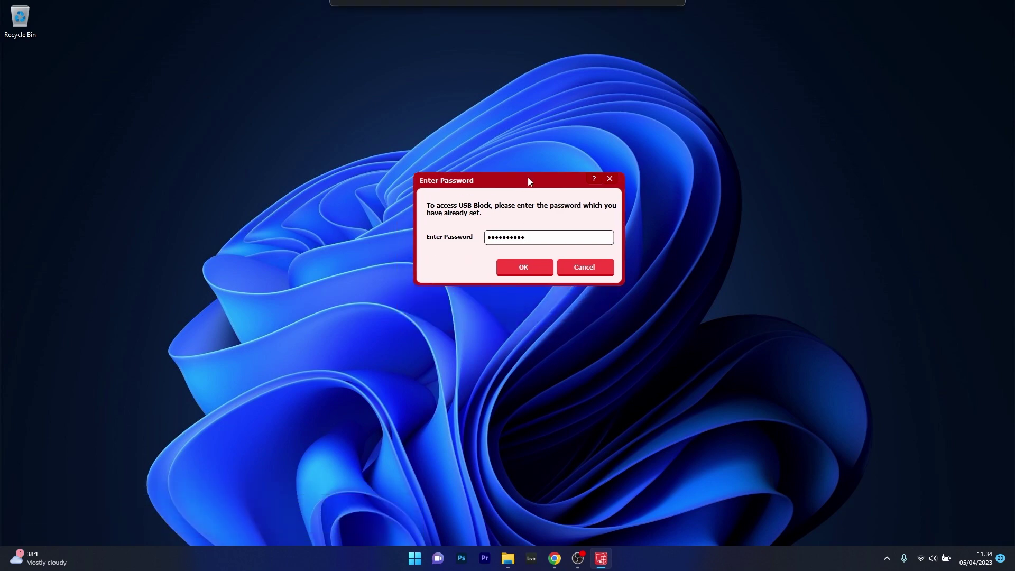
{"action": "left_click", "coordinate": [526, 266]}
{"action": "left_click_drag", "start_coordinate": [599, 141], "coordinate": [645, 93]}
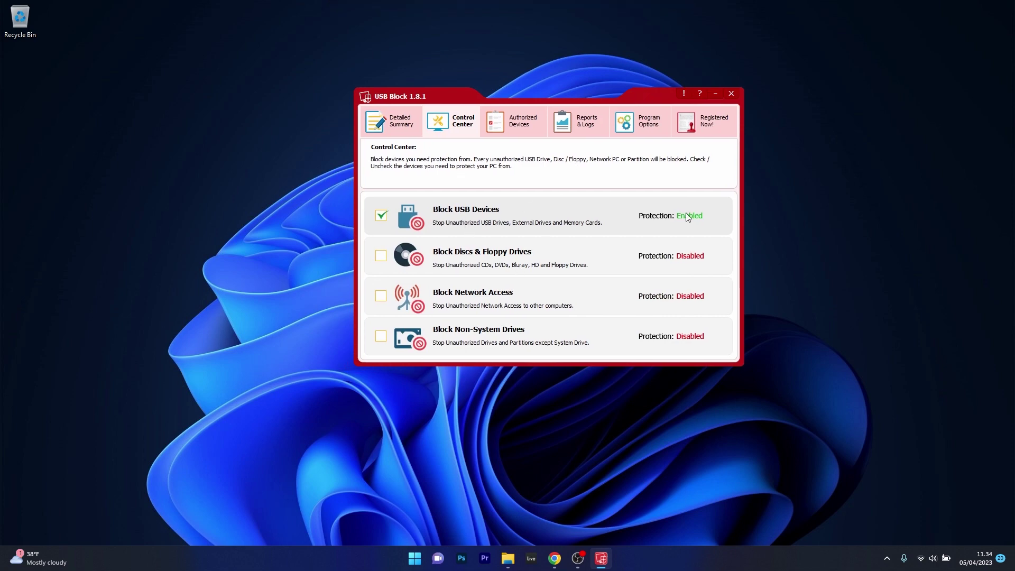
Toggle Block USB Devices off and back on, and enable Block Discs & Floppy Drives
{"action": "left_click", "coordinate": [381, 216]}
{"action": "left_click", "coordinate": [382, 217]}
{"action": "left_click", "coordinate": [378, 260]}
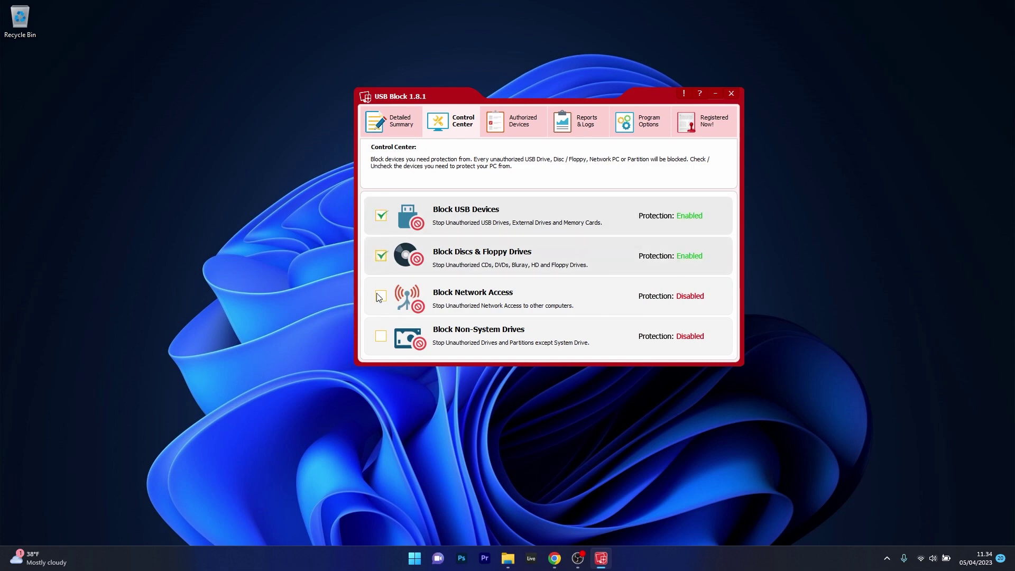
Turn off disc and floppy blocking, then browse the status, authorized devices, reports and settings pages
{"action": "left_click", "coordinate": [383, 257]}
{"action": "left_click", "coordinate": [399, 119]}
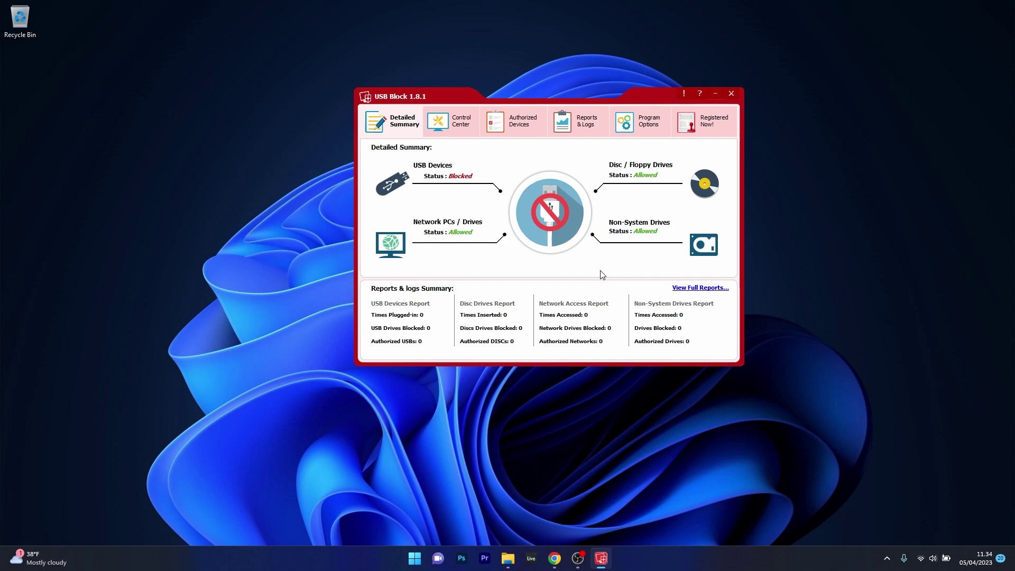
{"action": "left_click", "coordinate": [516, 121]}
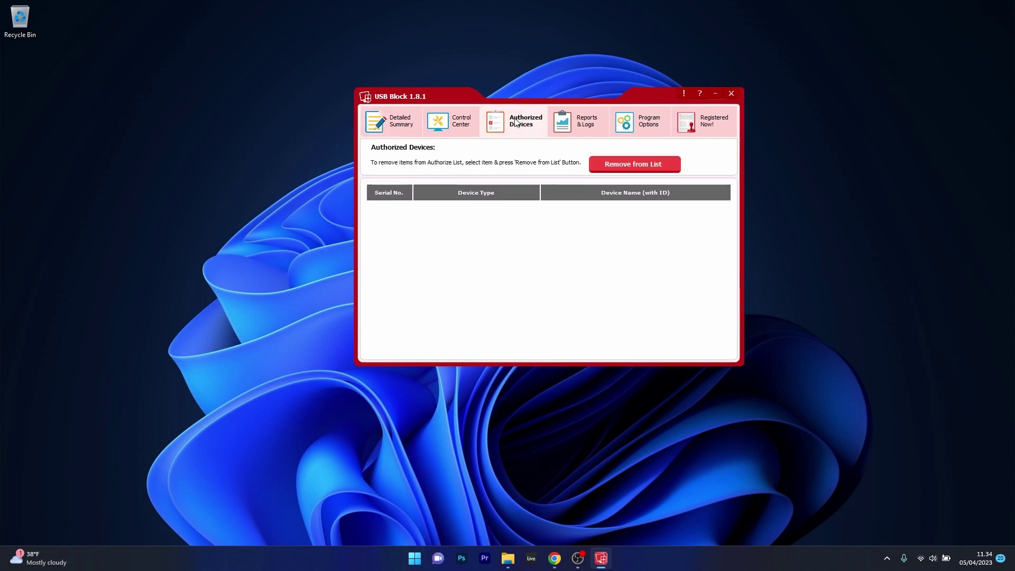
{"action": "left_click", "coordinate": [566, 131]}
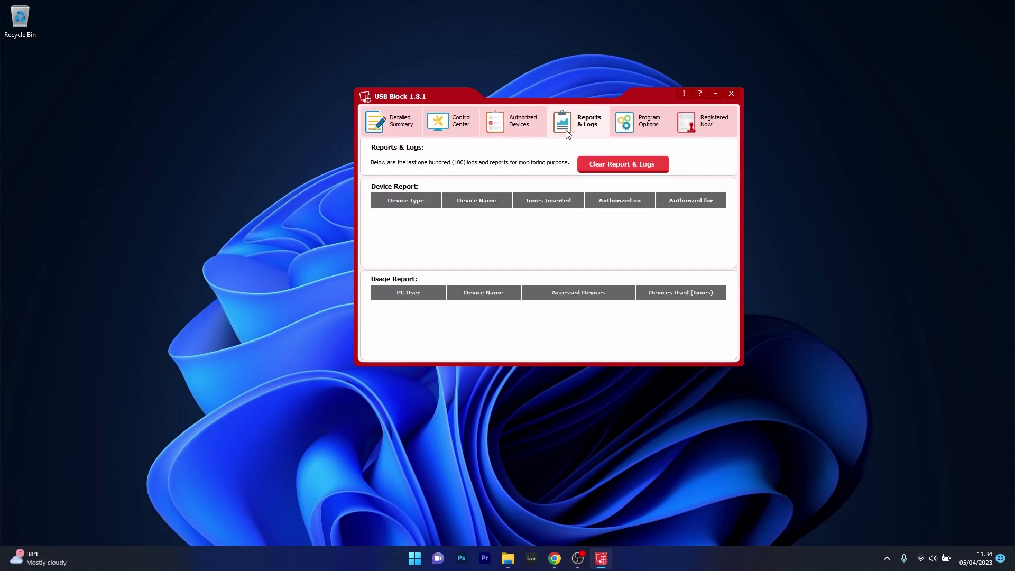
{"action": "left_click", "coordinate": [629, 127]}
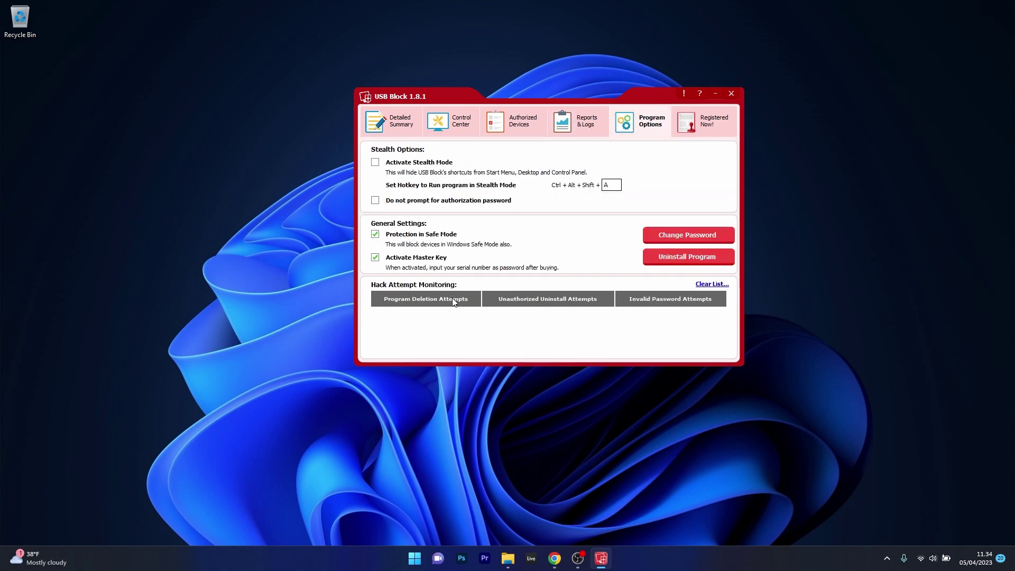
{"action": "left_click", "coordinate": [458, 112]}
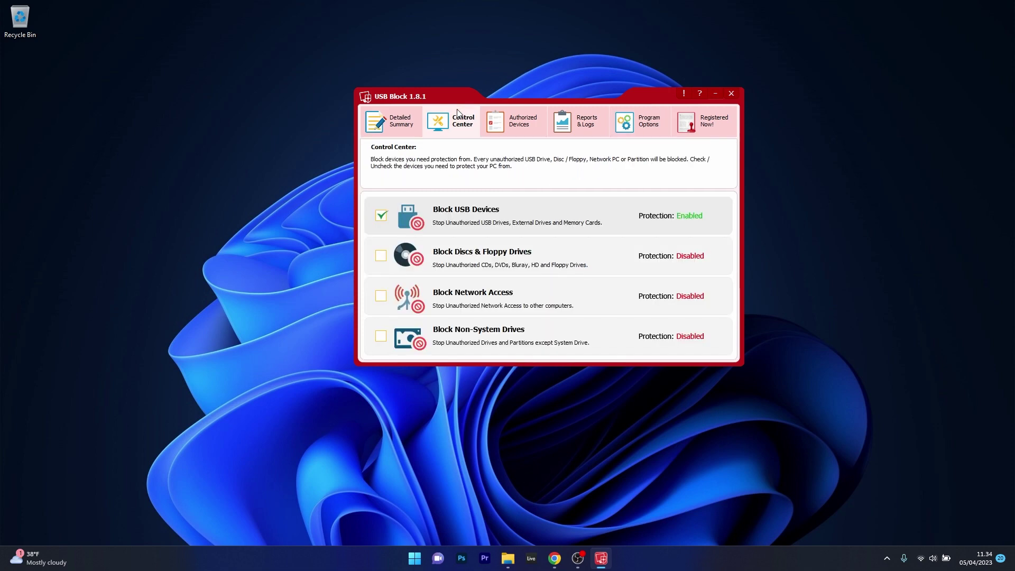
{"action": "left_click", "coordinate": [411, 125]}
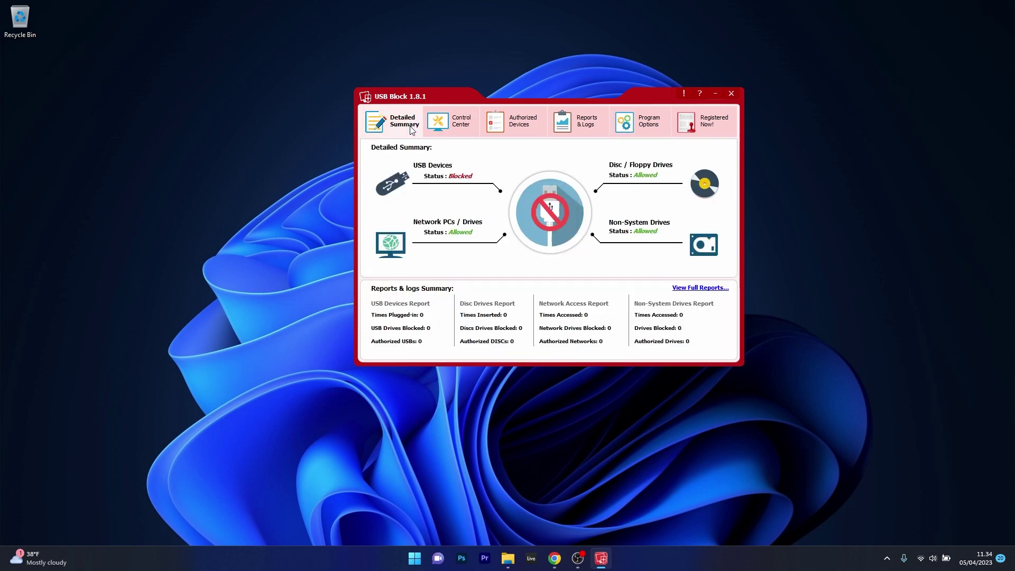
{"action": "left_click", "coordinate": [459, 121]}
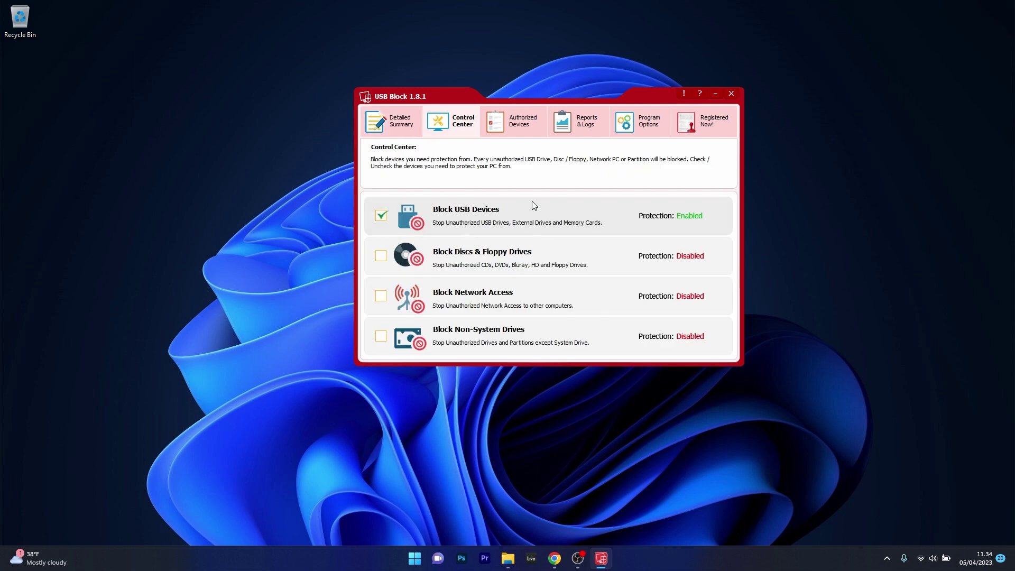
Re-enable Block USB Devices, toggle Block Discs & Floppy Drives on, then off again
{"action": "left_click", "coordinate": [381, 216]}
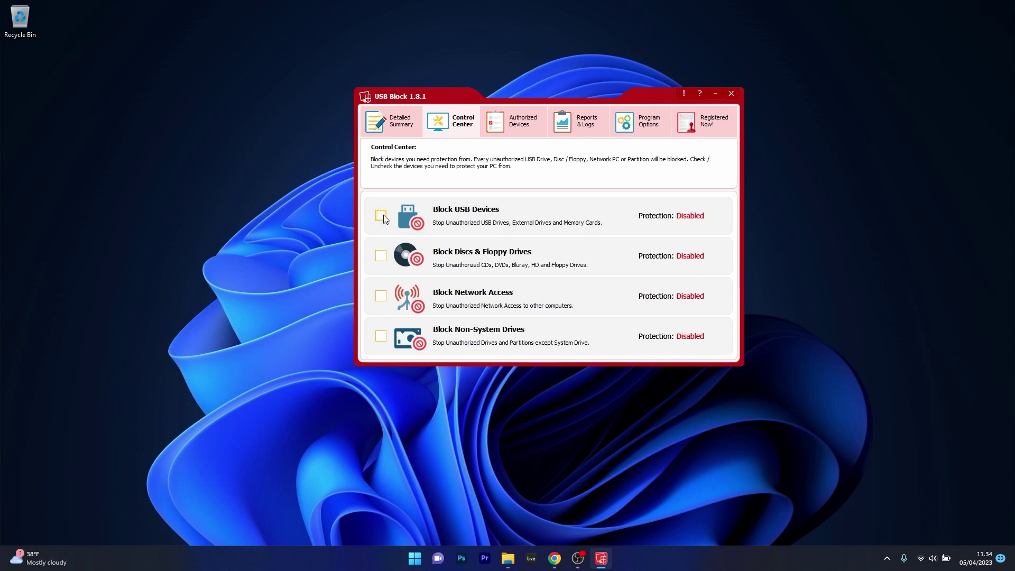
{"action": "left_click", "coordinate": [382, 215]}
{"action": "left_click", "coordinate": [380, 257]}
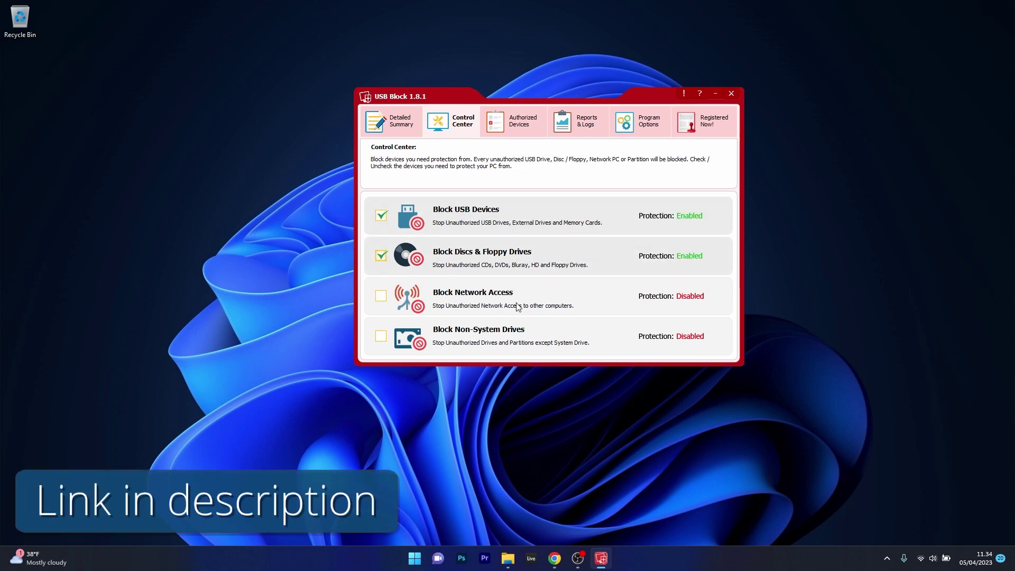
{"action": "left_click", "coordinate": [381, 256]}
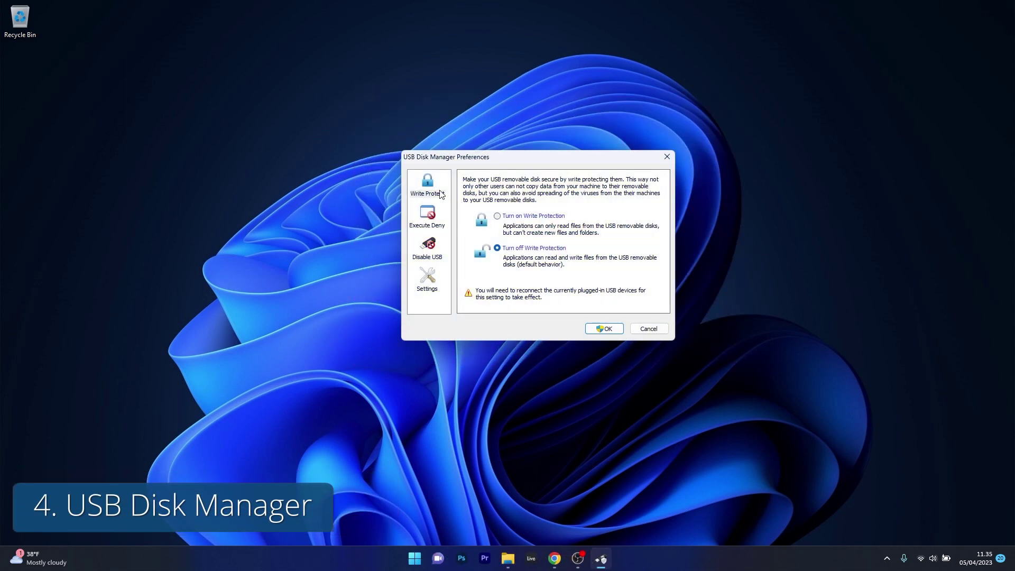
Set USB removable disks to disabled and turn on write protection for USB disks
{"action": "left_click", "coordinate": [439, 193]}
{"action": "left_click", "coordinate": [429, 255]}
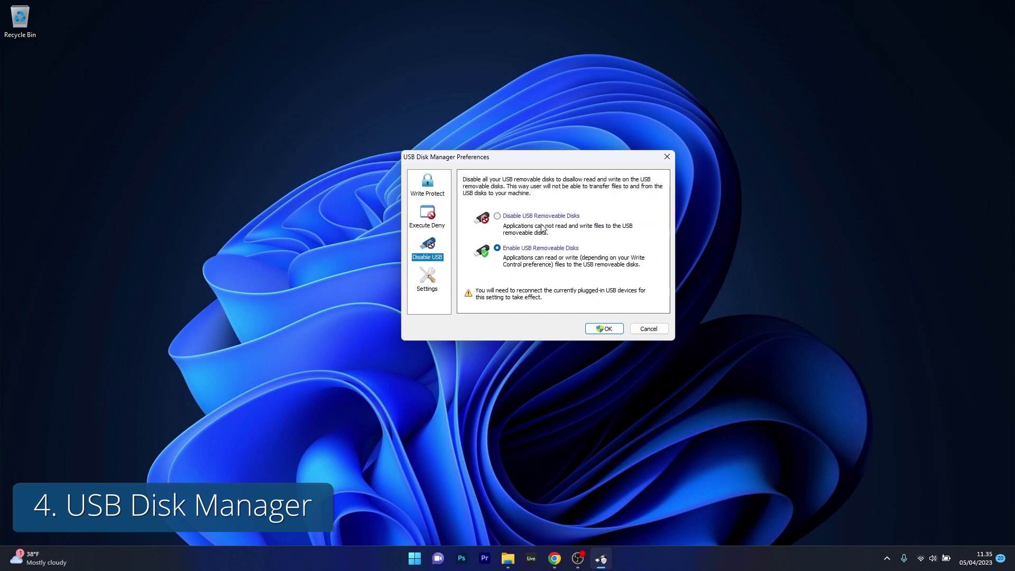
{"action": "left_click", "coordinate": [501, 216]}
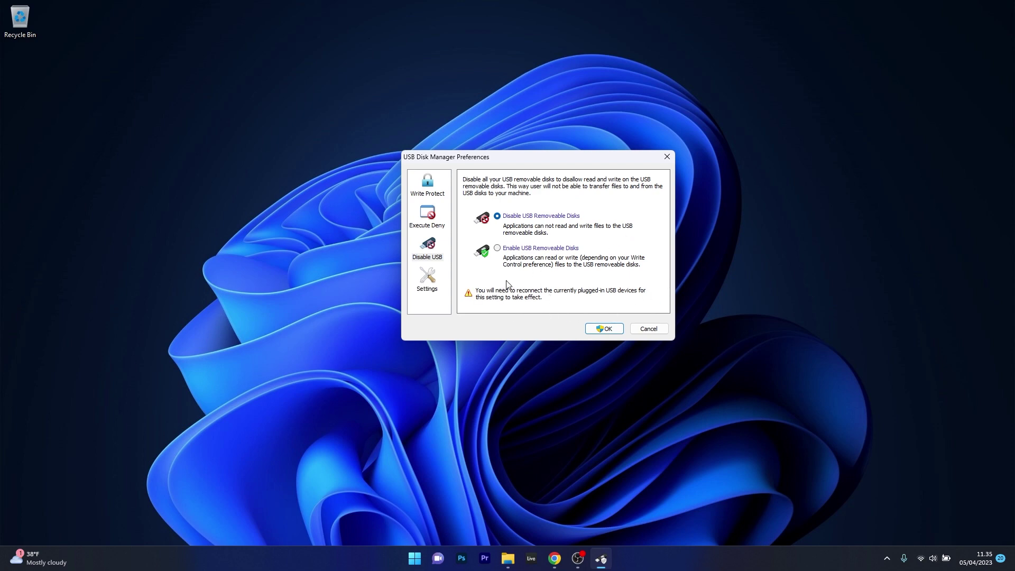
{"action": "left_click", "coordinate": [423, 222]}
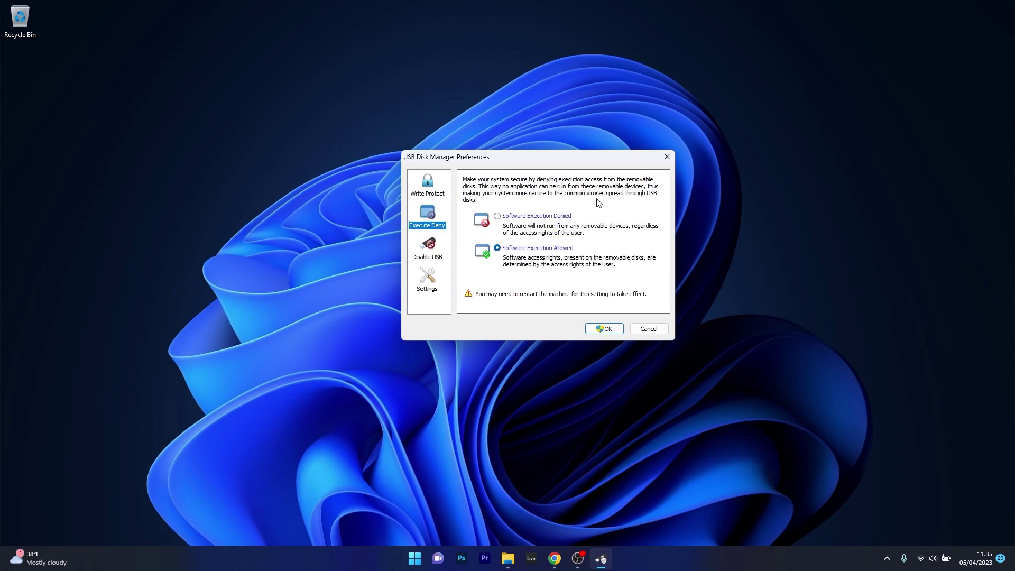
{"action": "left_click", "coordinate": [416, 186]}
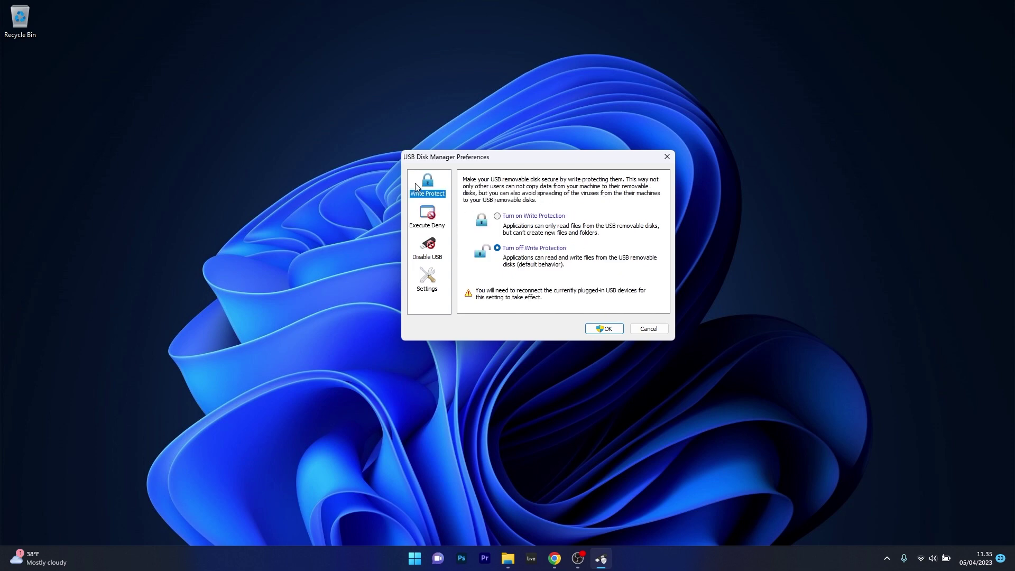
{"action": "left_click", "coordinate": [498, 216]}
Browse the Settings, Disable USB, Execute Deny and Write Protect preference pages
{"action": "left_click", "coordinate": [433, 280]}
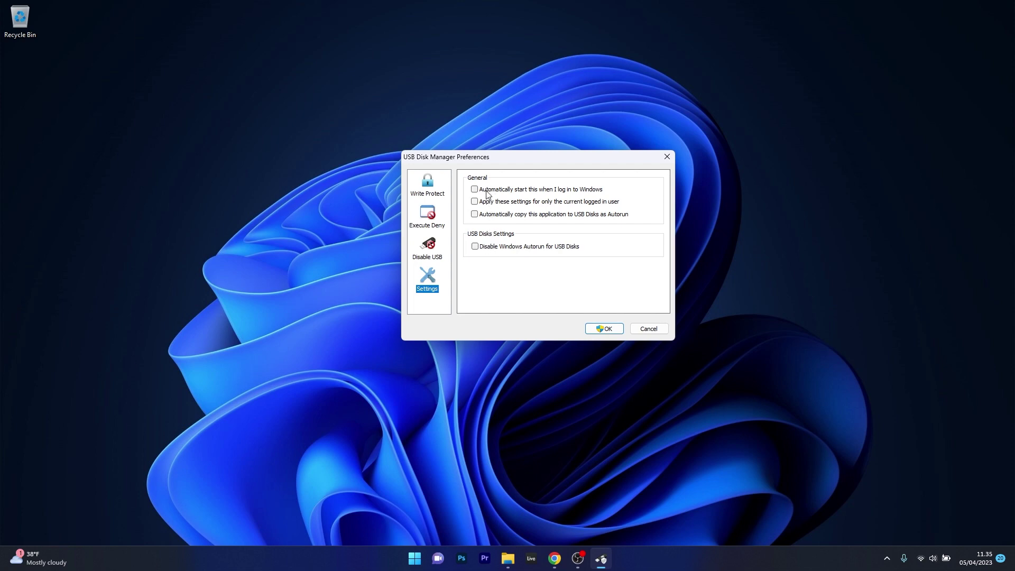
{"action": "left_click", "coordinate": [440, 255]}
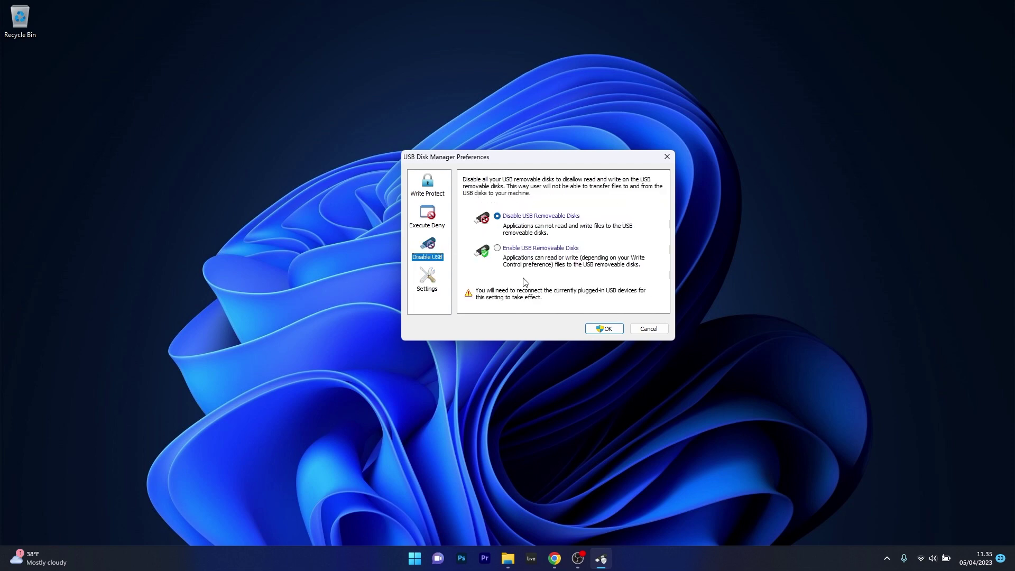
{"action": "left_click", "coordinate": [443, 223]}
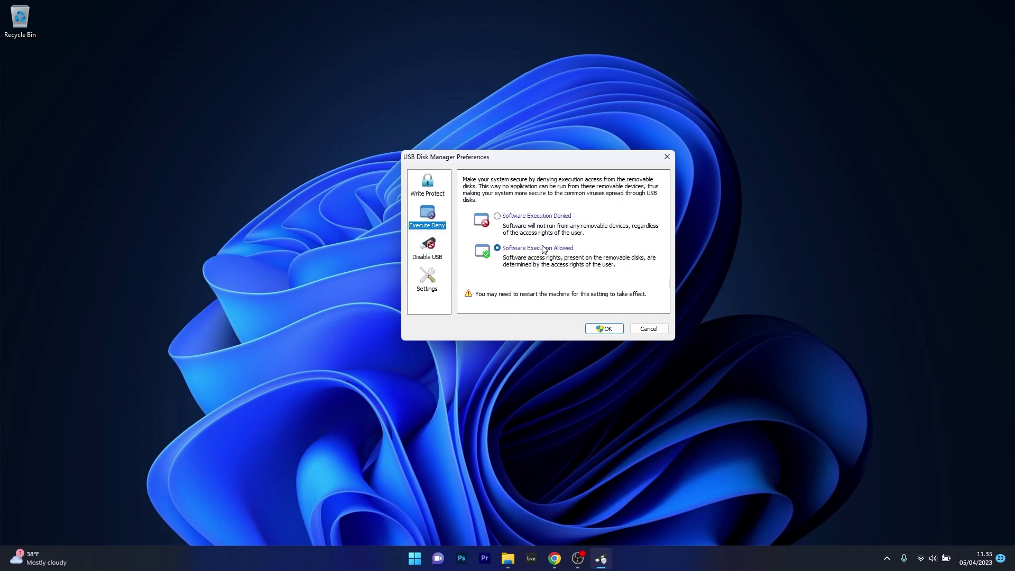
{"action": "key", "text": "Up"}
{"action": "key", "text": "Down"}
{"action": "key", "text": "Down"}
{"action": "key", "text": "Tab"}
{"action": "key", "text": "Up"}
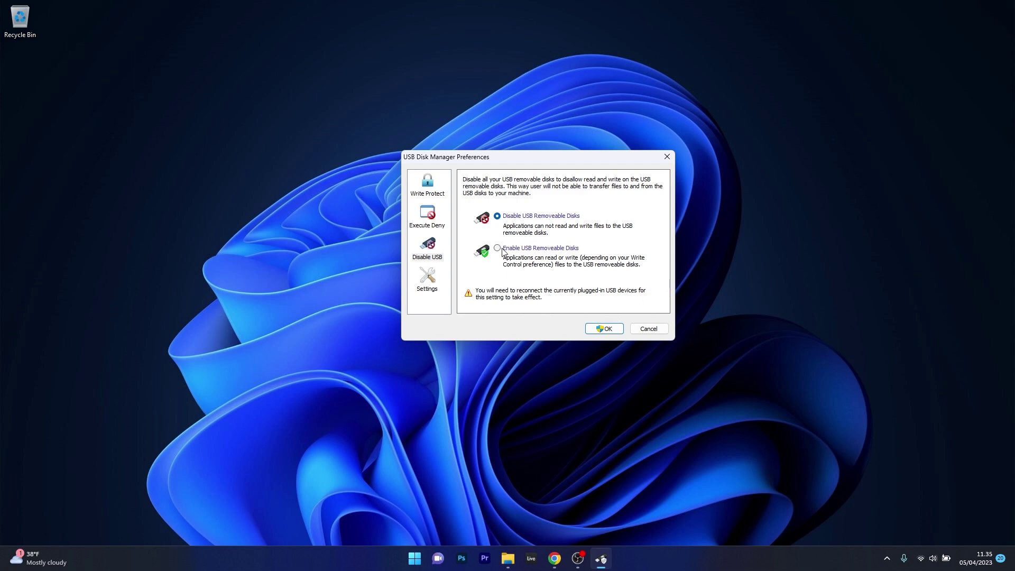
{"action": "left_click", "coordinate": [432, 217]}
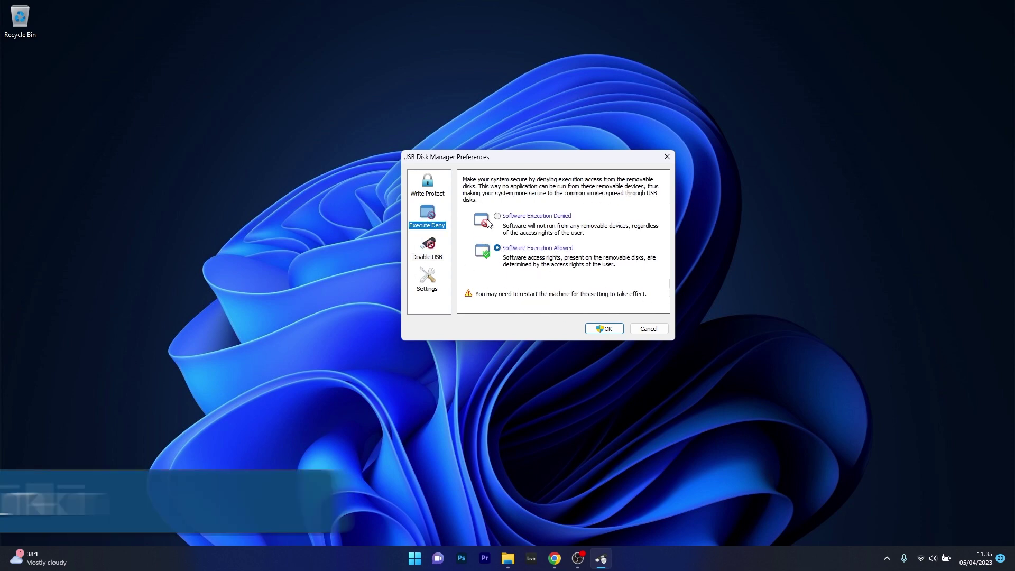
{"action": "left_click", "coordinate": [419, 186]}
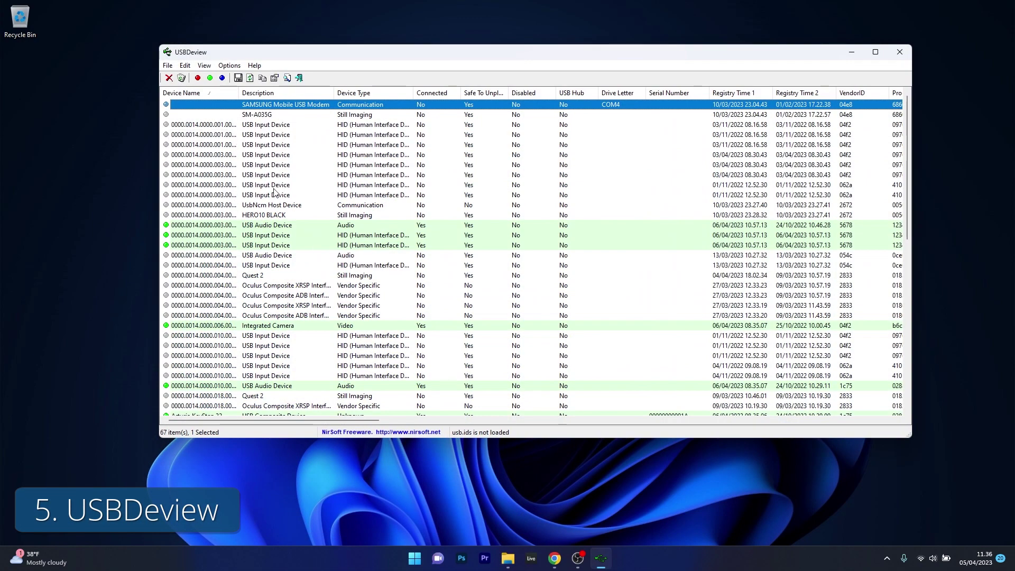
Look through the Edit menu and the SAMSUNG Mobile USB Modem context menu
{"action": "left_click", "coordinate": [185, 65]}
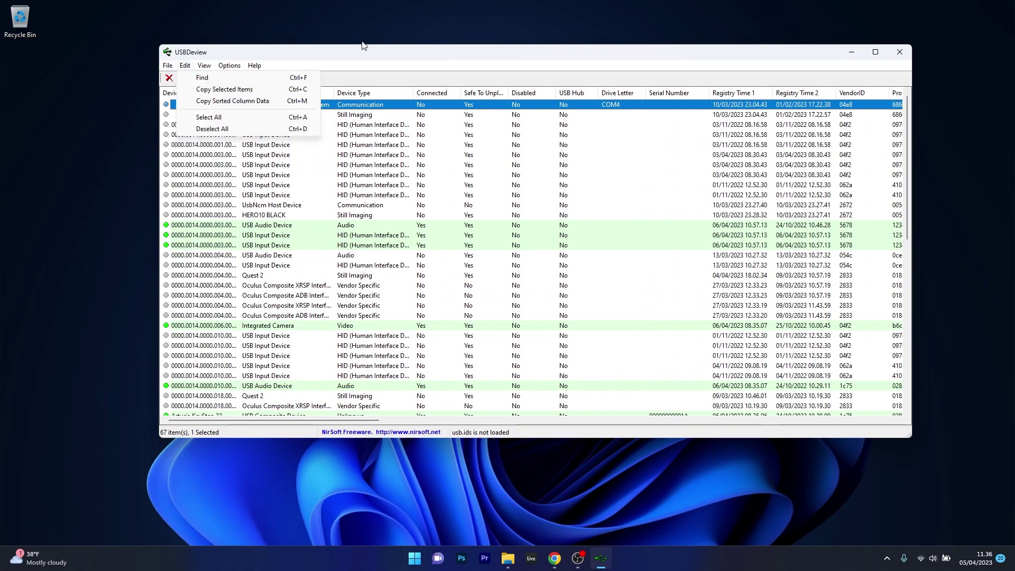
{"action": "key", "text": "Escape"}
{"action": "right_click", "coordinate": [302, 109]}
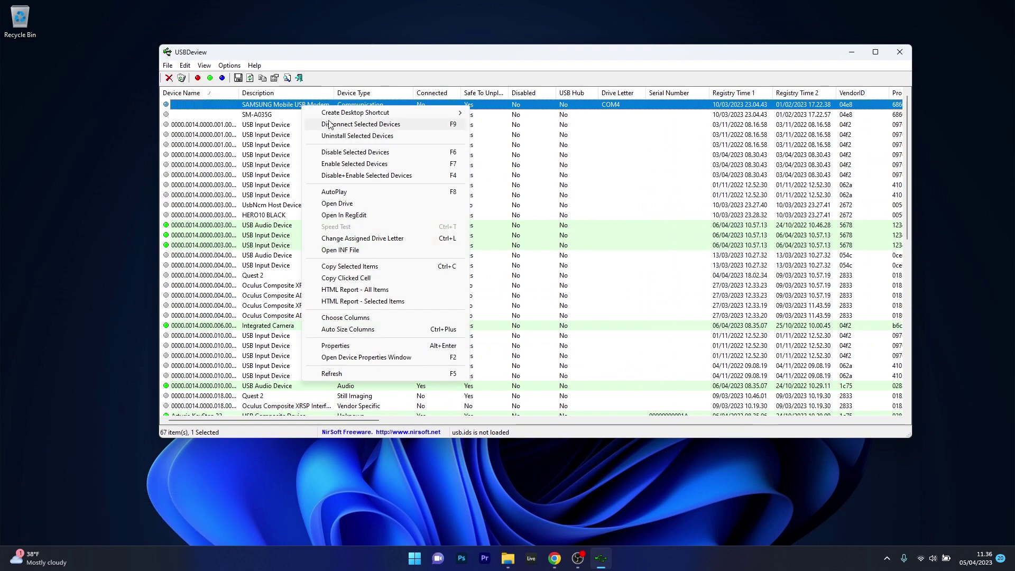
{"action": "left_click", "coordinate": [275, 245]}
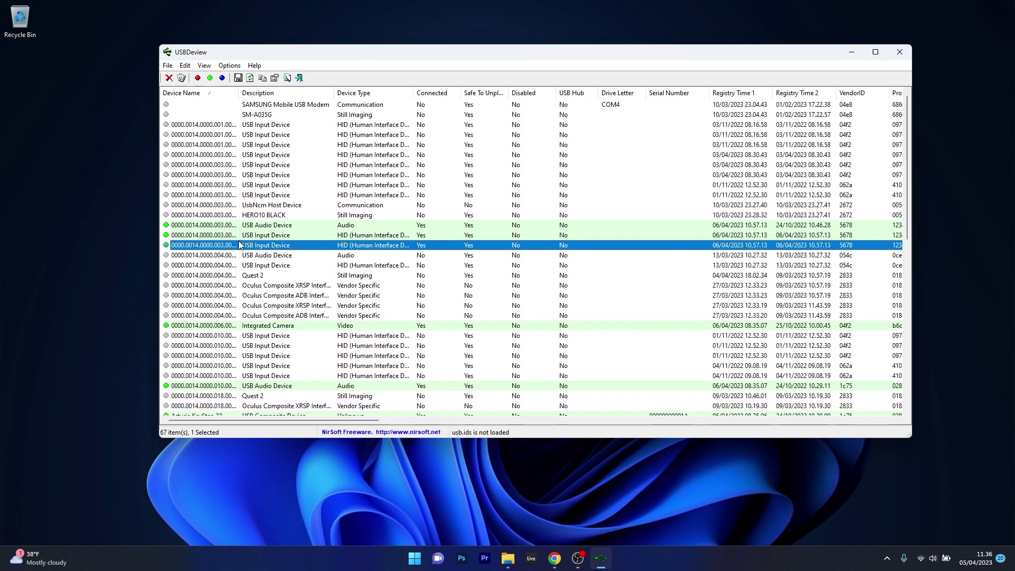
Turn on Options > Display USB Hubs, then inspect the USB Audio Device and Oculus entries
{"action": "left_click", "coordinate": [230, 66]}
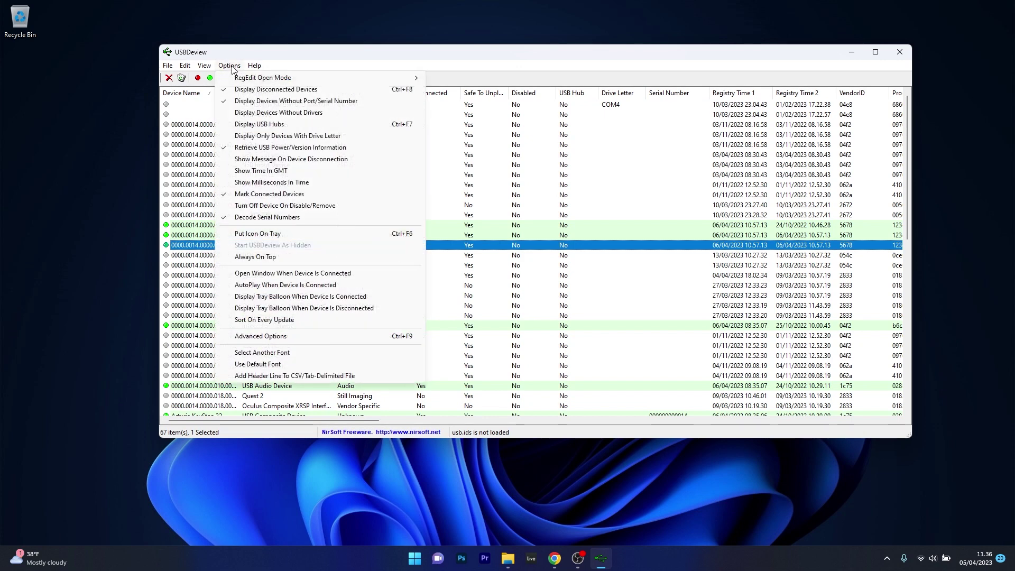
{"action": "left_click", "coordinate": [253, 127]}
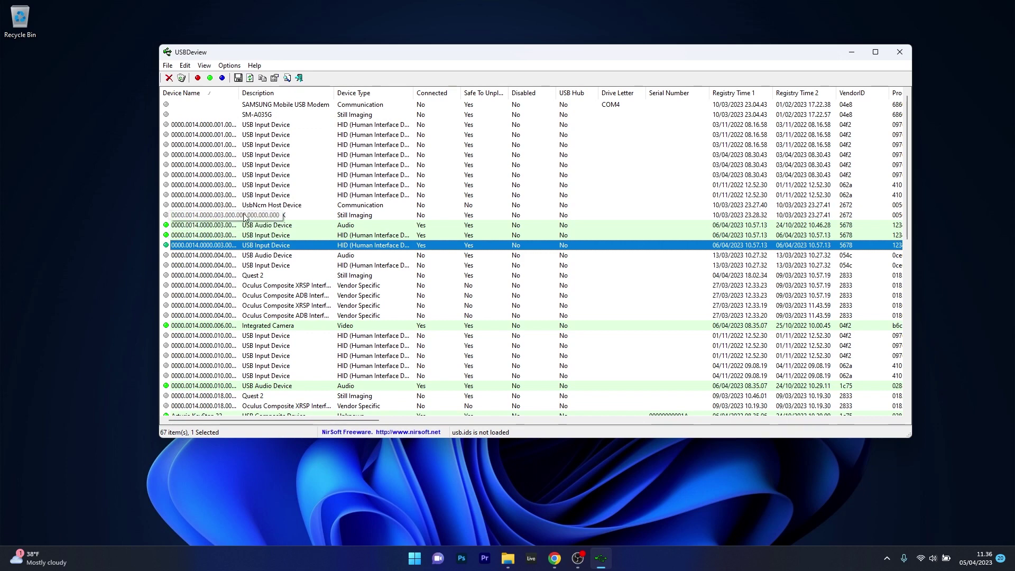
{"action": "right_click", "coordinate": [291, 228]}
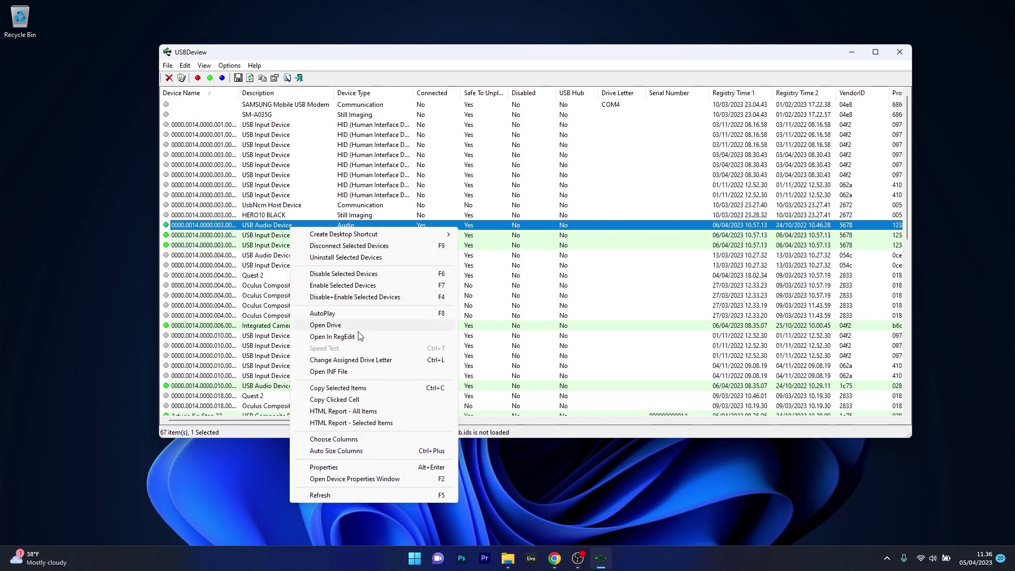
{"action": "left_click", "coordinate": [468, 285]}
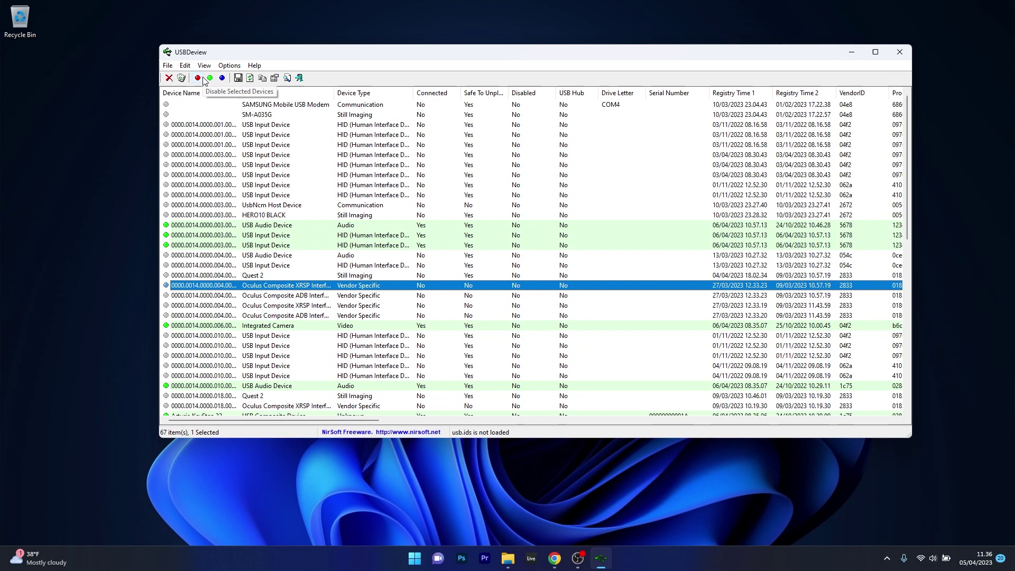
{"action": "left_click", "coordinate": [226, 66]}
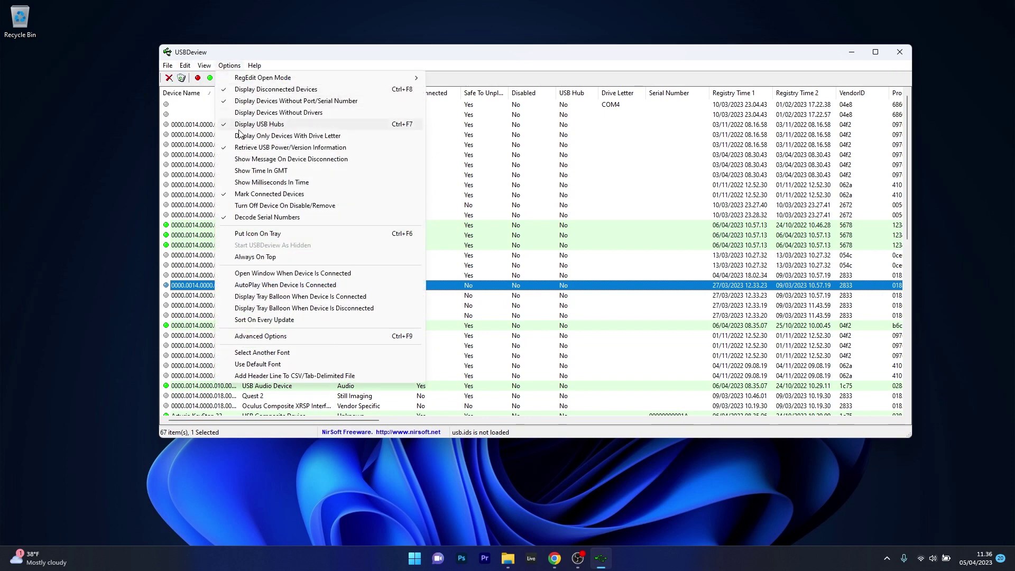
{"action": "mouse_move", "coordinate": [193, 64]}
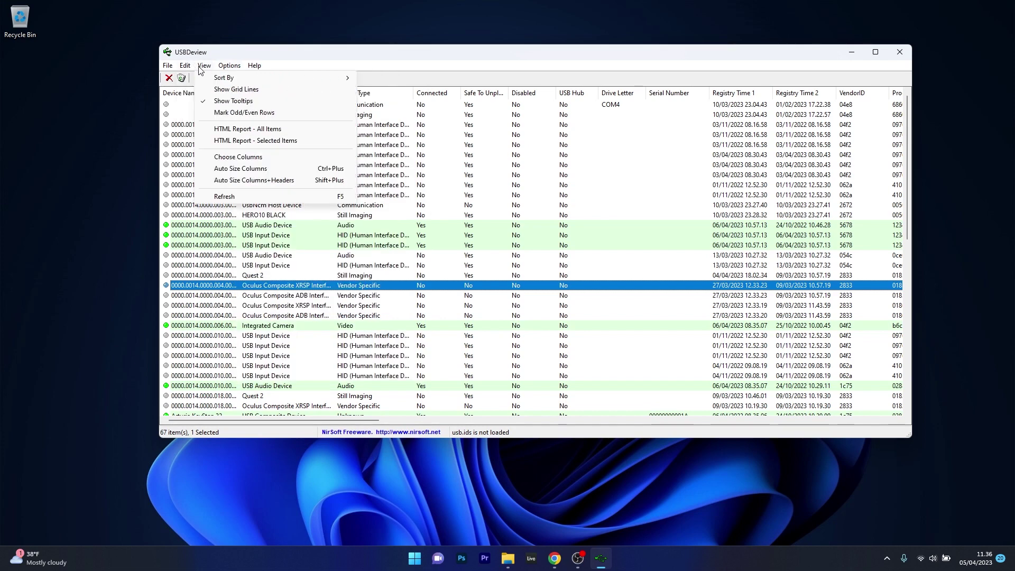
{"action": "left_click", "coordinate": [517, 62]}
{"action": "left_click_drag", "start_coordinate": [902, 144], "coordinate": [903, 232]}
{"action": "left_click", "coordinate": [296, 227]}
{"action": "right_click", "coordinate": [295, 227]}
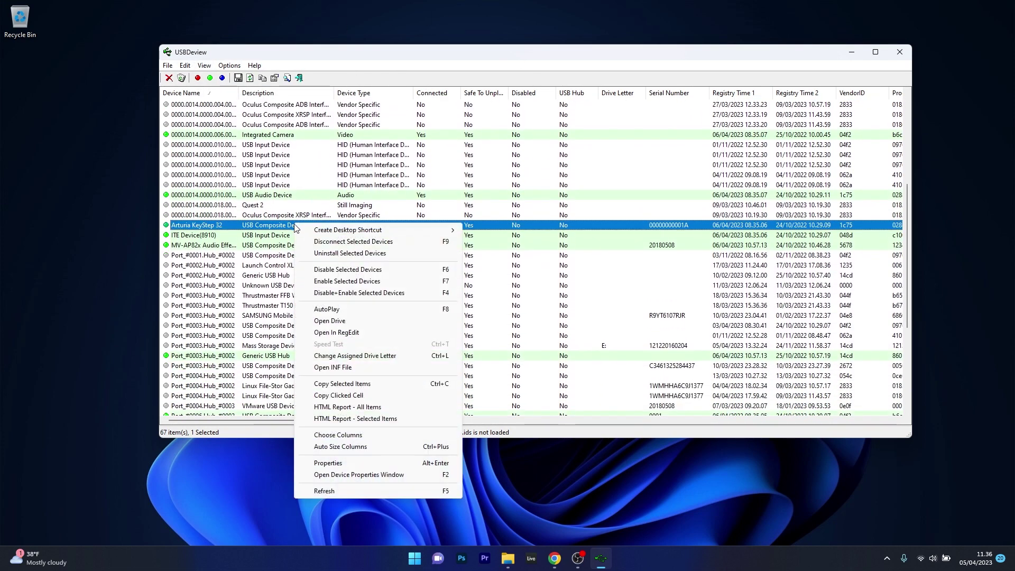